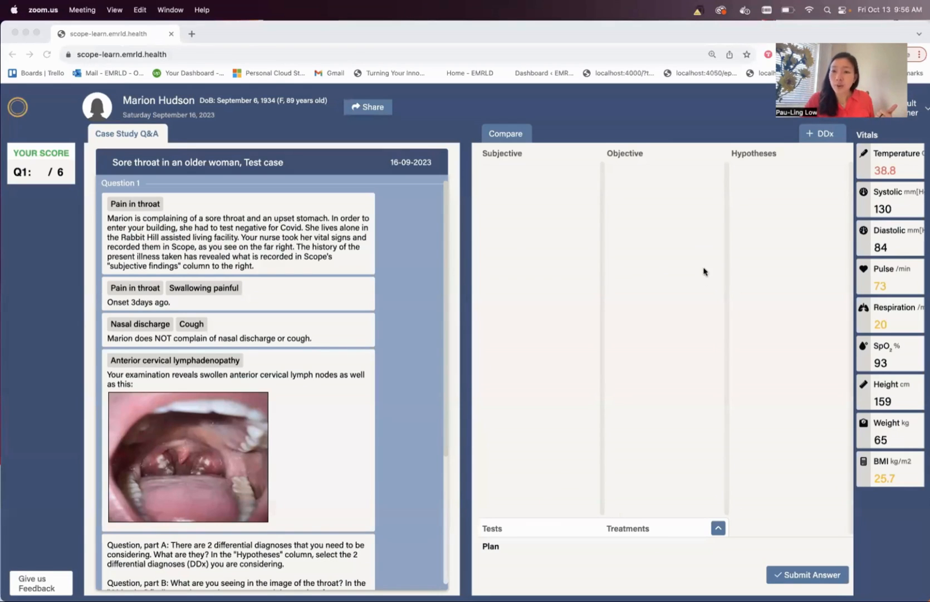
# Open the differential diagnosis list for the chief complaint Pain in throat and review its hypotheses
pyautogui.click(821, 135)
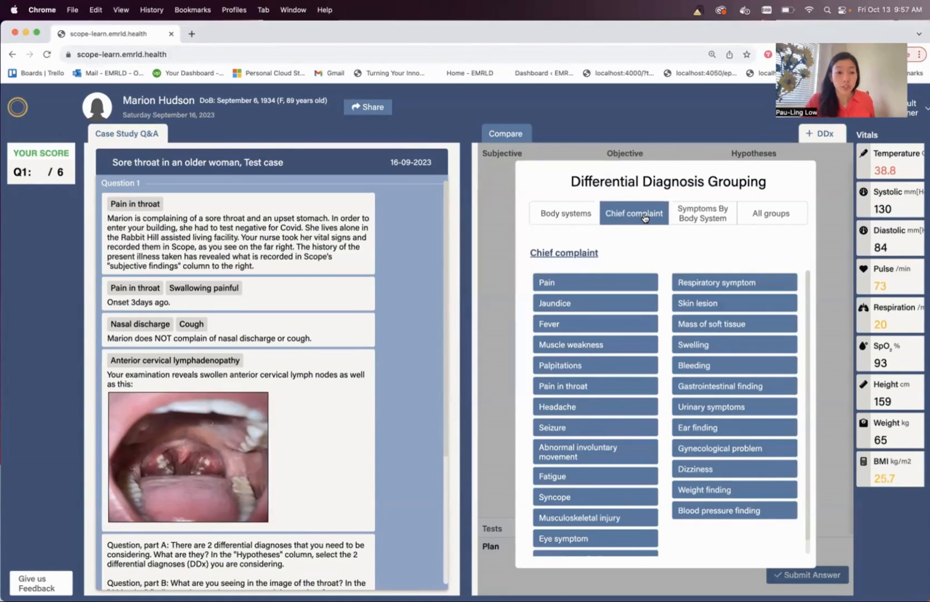
pyautogui.click(568, 388)
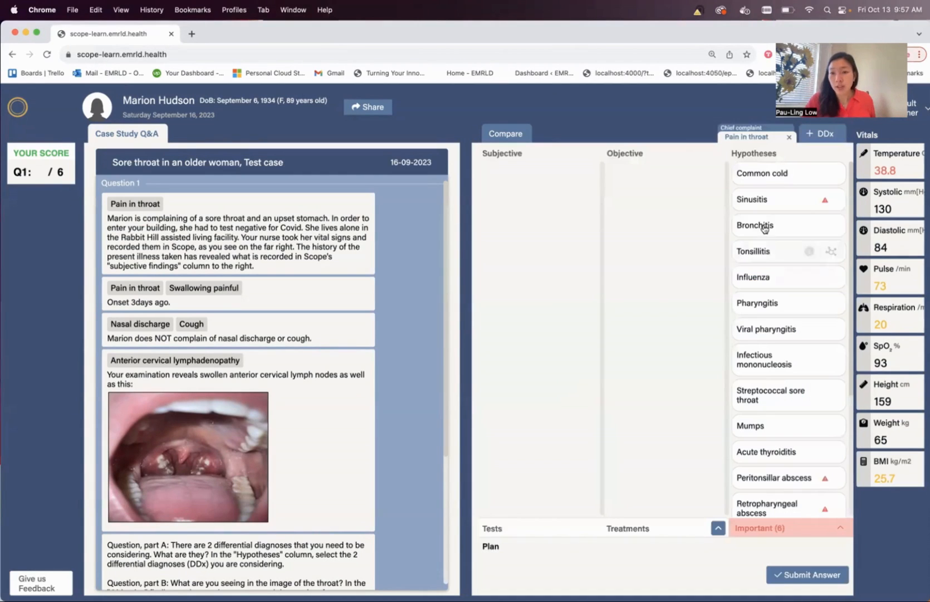
pyautogui.scroll(-3, 769, 477)
pyautogui.scroll(-1, 768, 475)
pyautogui.scroll(4, 767, 475)
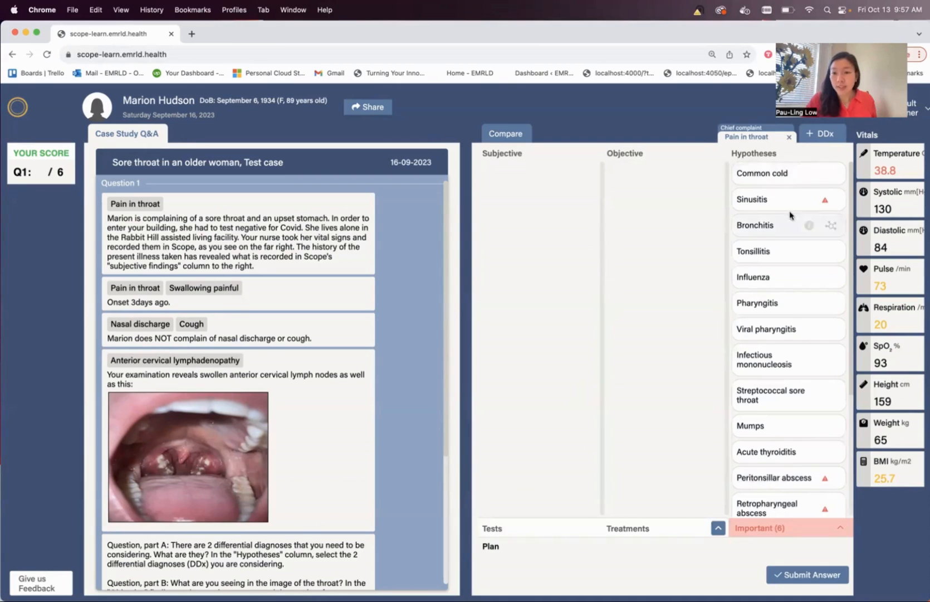
pyautogui.scroll(-3, 761, 389)
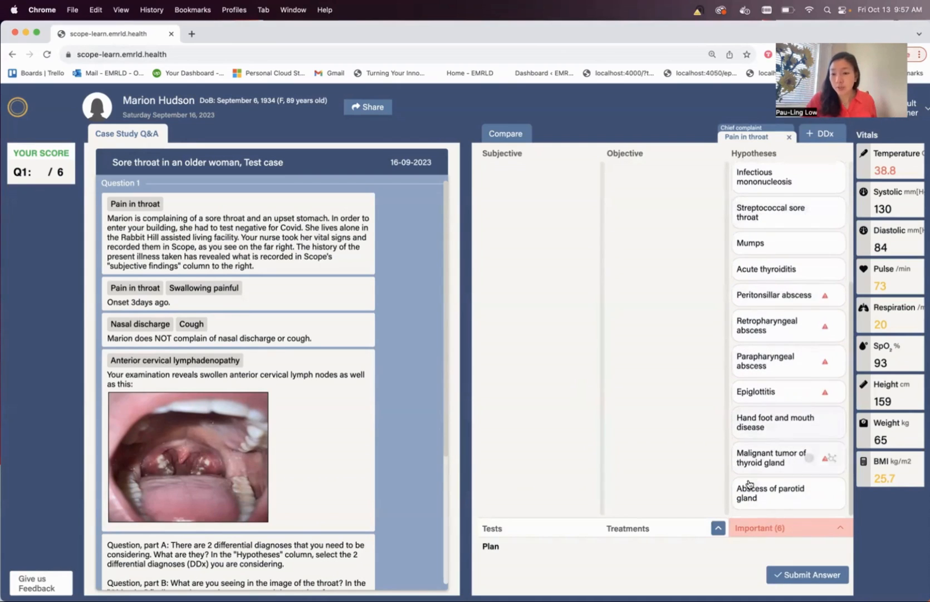
pyautogui.scroll(5, 755, 462)
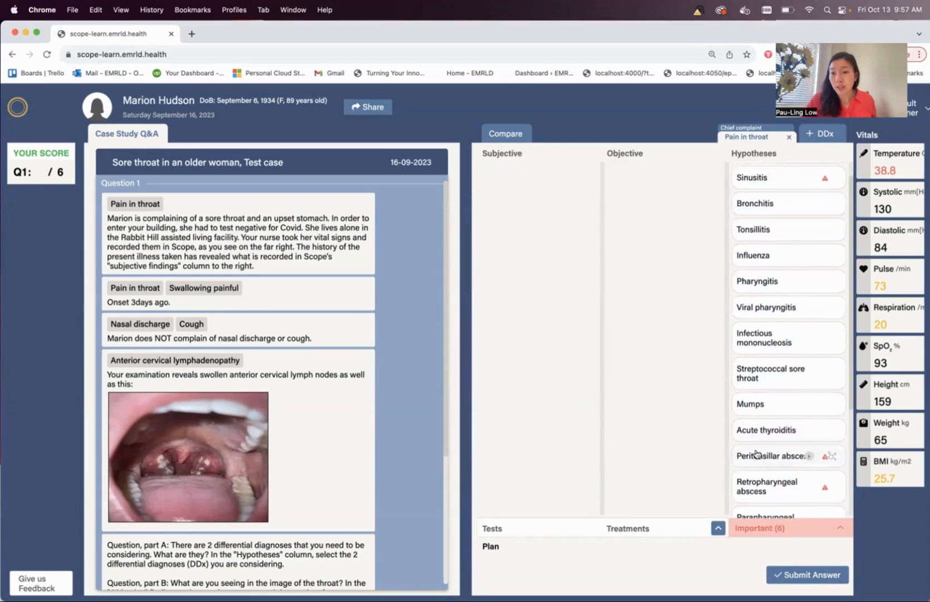
pyautogui.scroll(1, 765, 220)
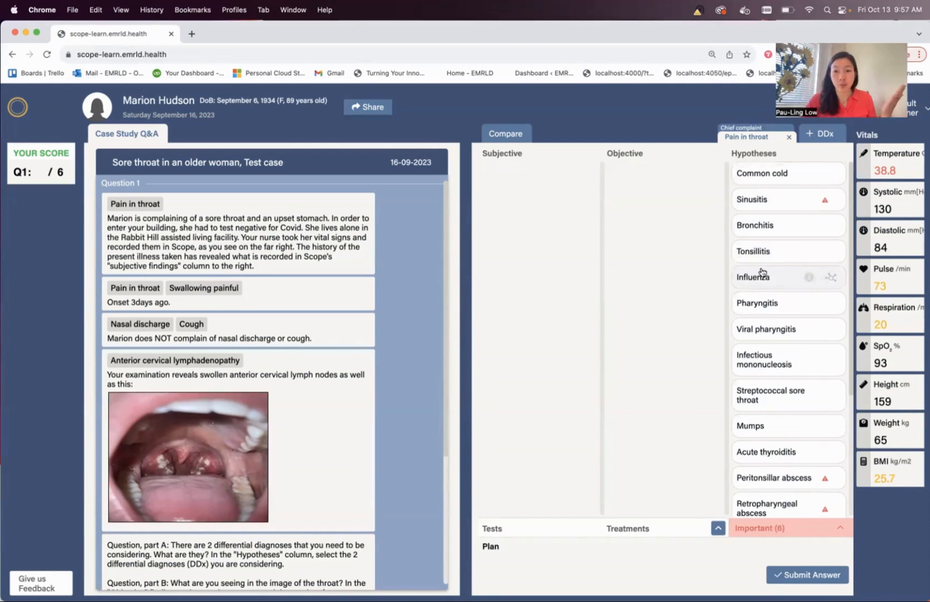
# Select the Viral pharyngitis hypothesis and record pain in throat as present, with cough and nasal discharge as absent
pyautogui.click(759, 331)
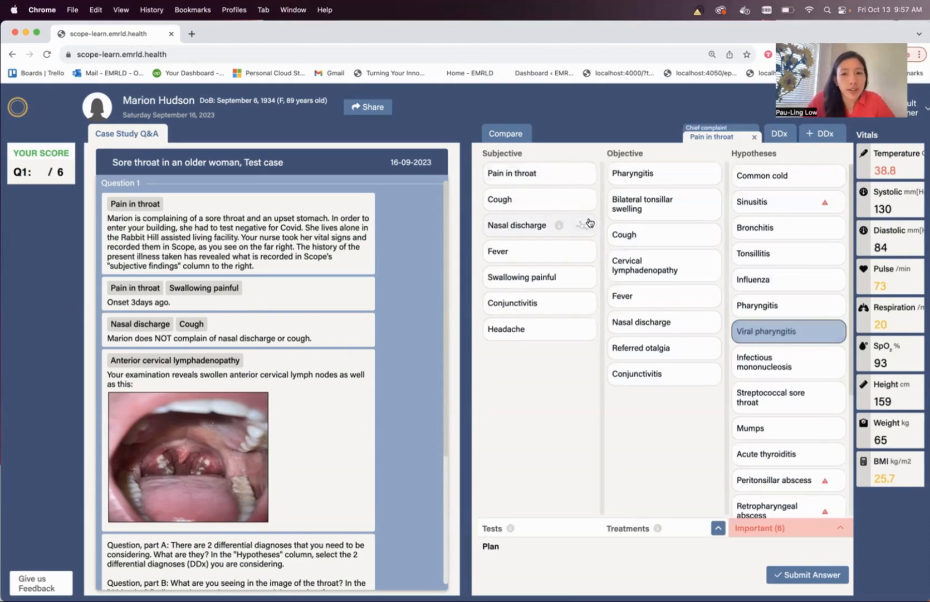
pyautogui.click(520, 175)
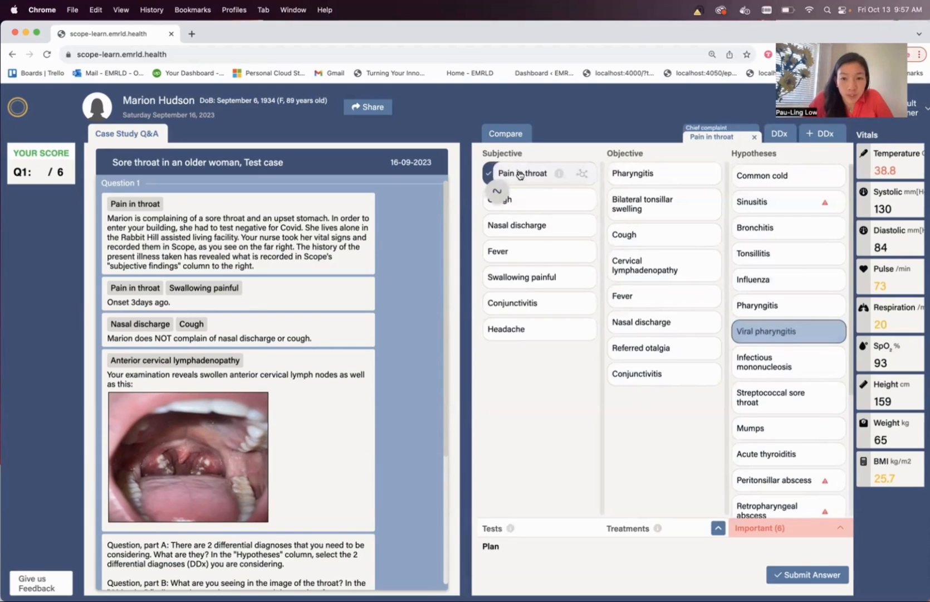
pyautogui.click(526, 202)
pyautogui.click(526, 202)
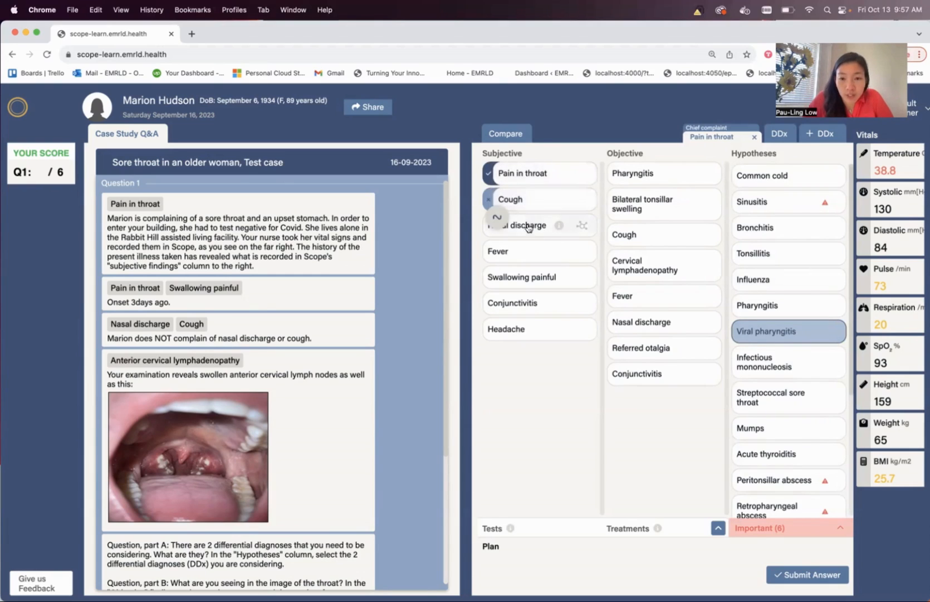
pyautogui.click(522, 225)
pyautogui.click(522, 225)
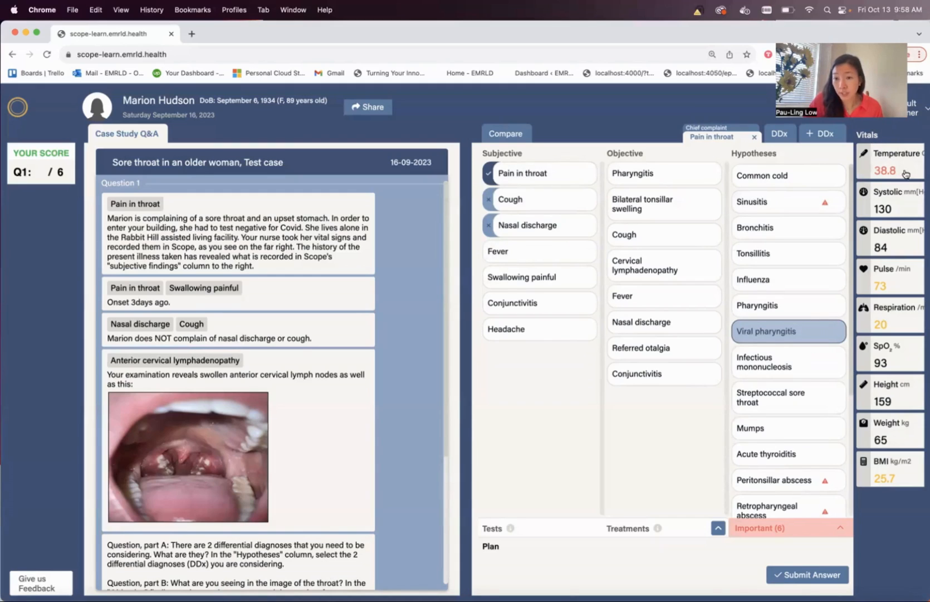
# Mark fever present as both subjective and objective finding, swallowing painful as present, and headache as uncertain (~)
pyautogui.click(522, 255)
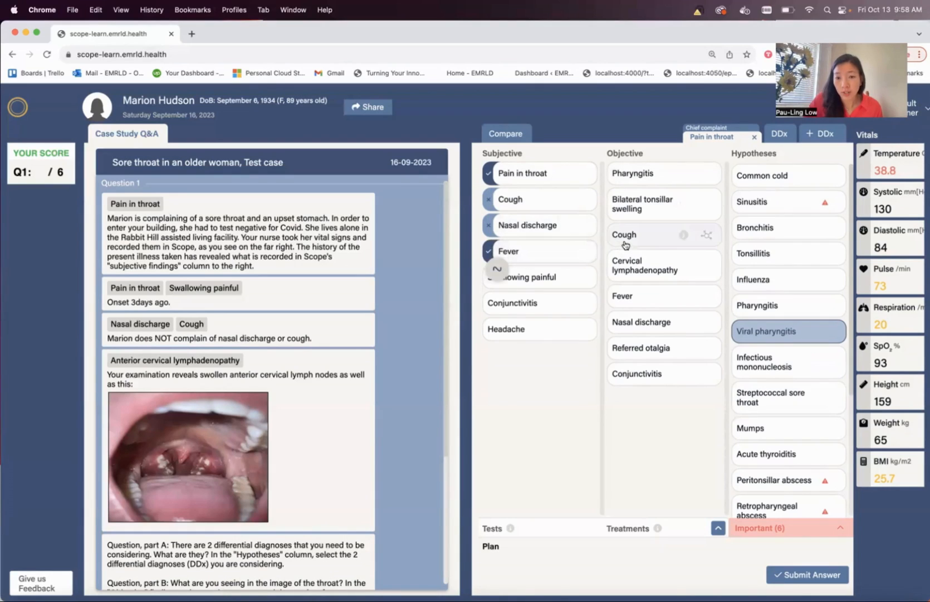
pyautogui.click(638, 298)
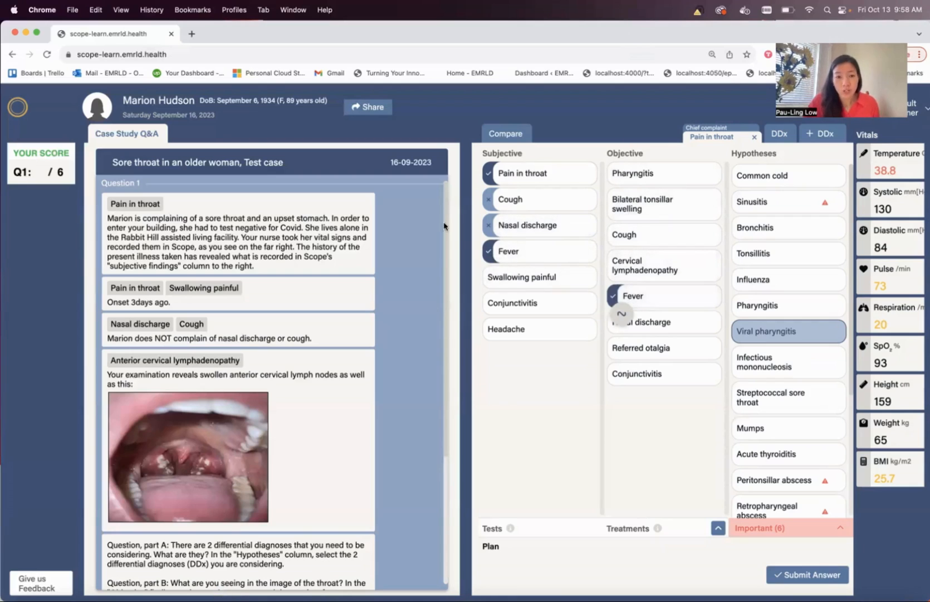
pyautogui.click(513, 279)
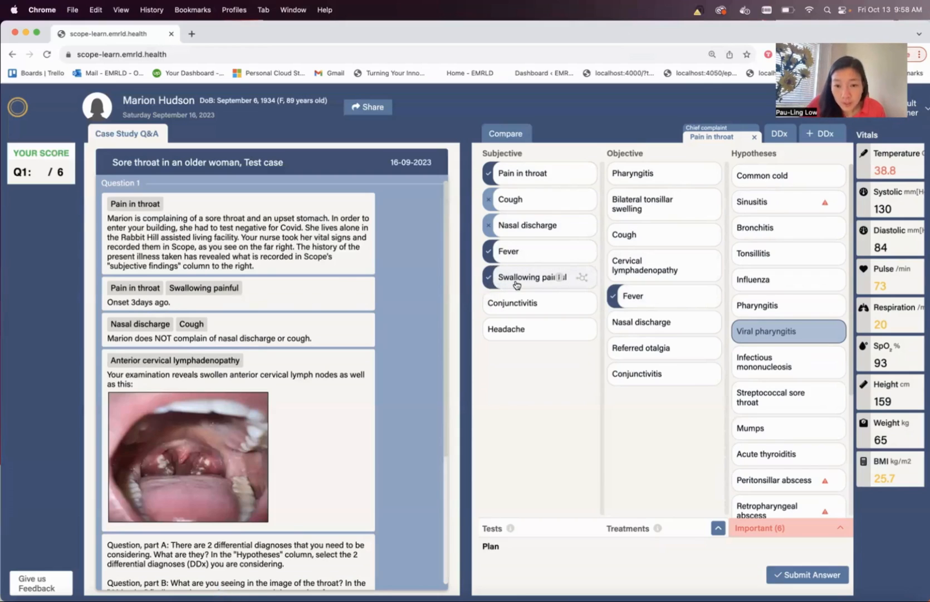
pyautogui.click(515, 330)
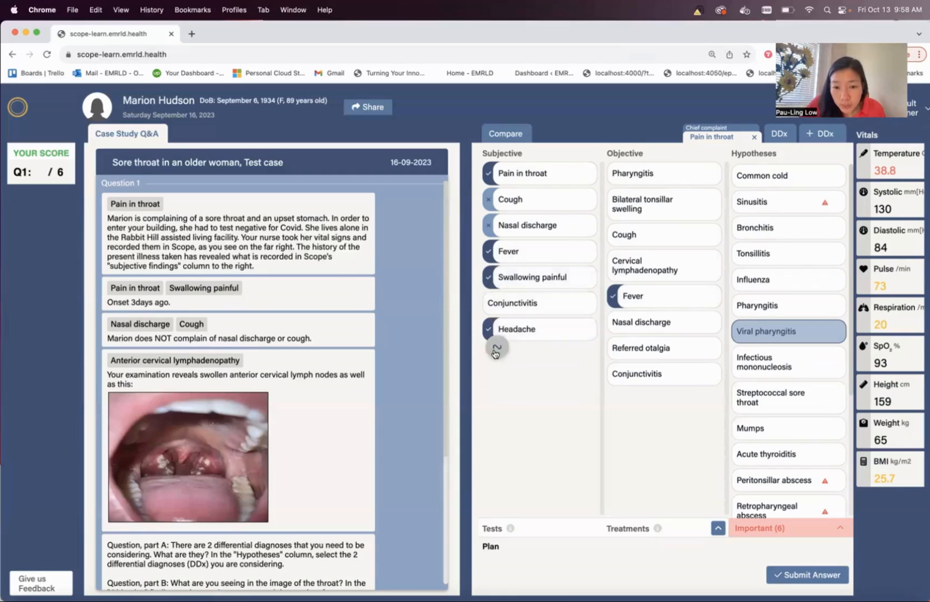
pyautogui.click(496, 347)
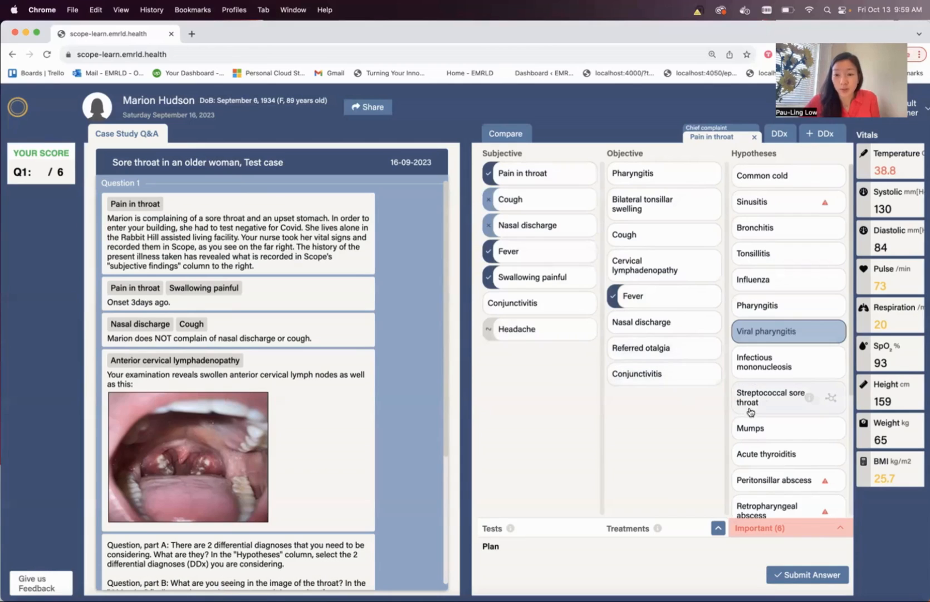
# Add Streptococcal sore throat to the selected hypotheses and mark upset stomach as present
pyautogui.click(767, 399)
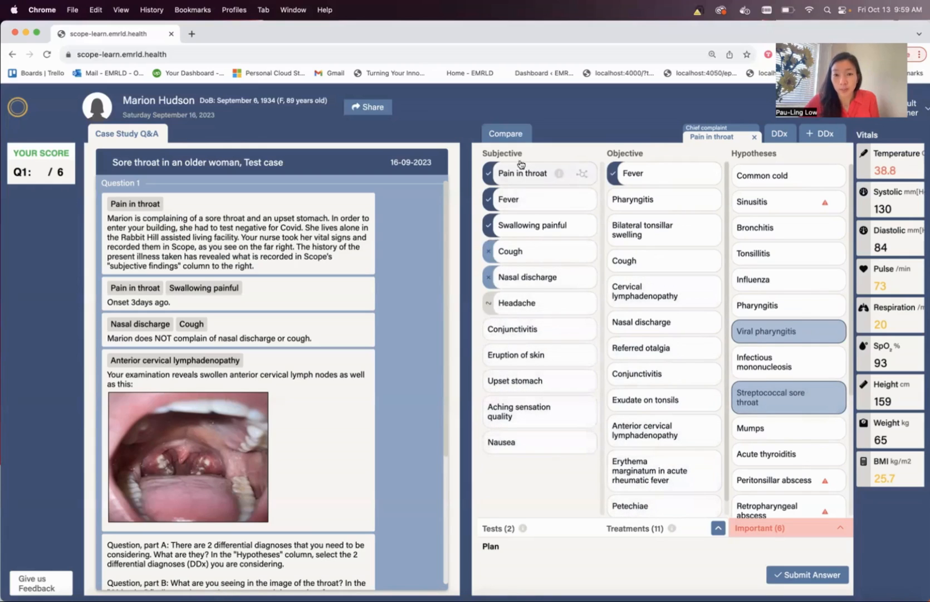
pyautogui.click(519, 384)
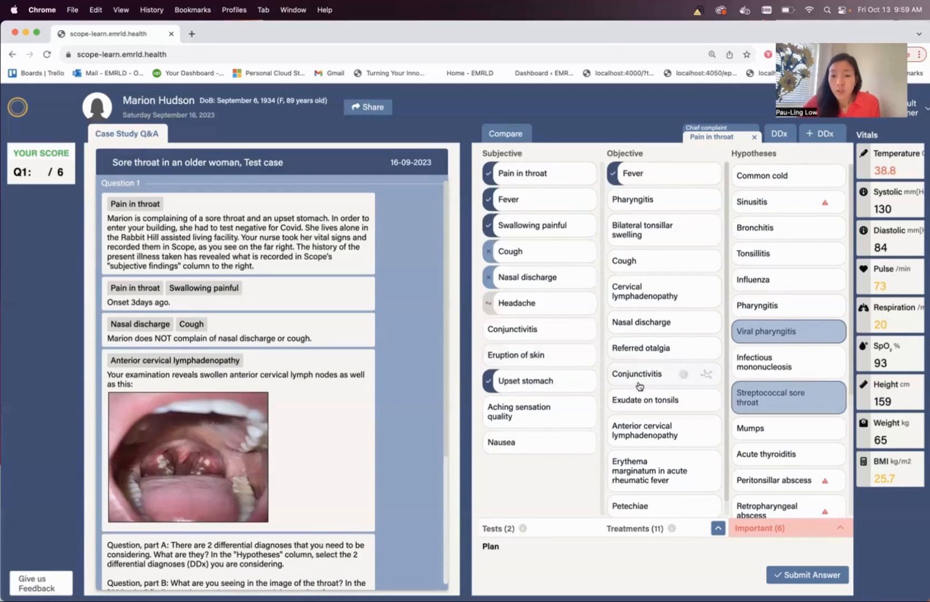
pyautogui.scroll(-1, 635, 334)
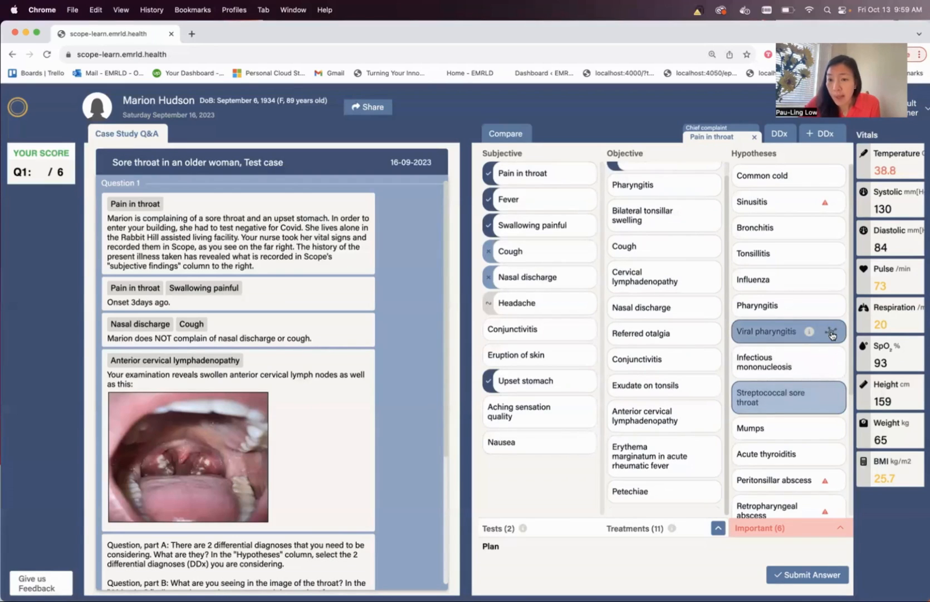
# Highlight the findings linked to Viral pharyngitis and Streptococcal sore throat, and mark anterior cervical lymphadenopathy as present
pyautogui.click(832, 333)
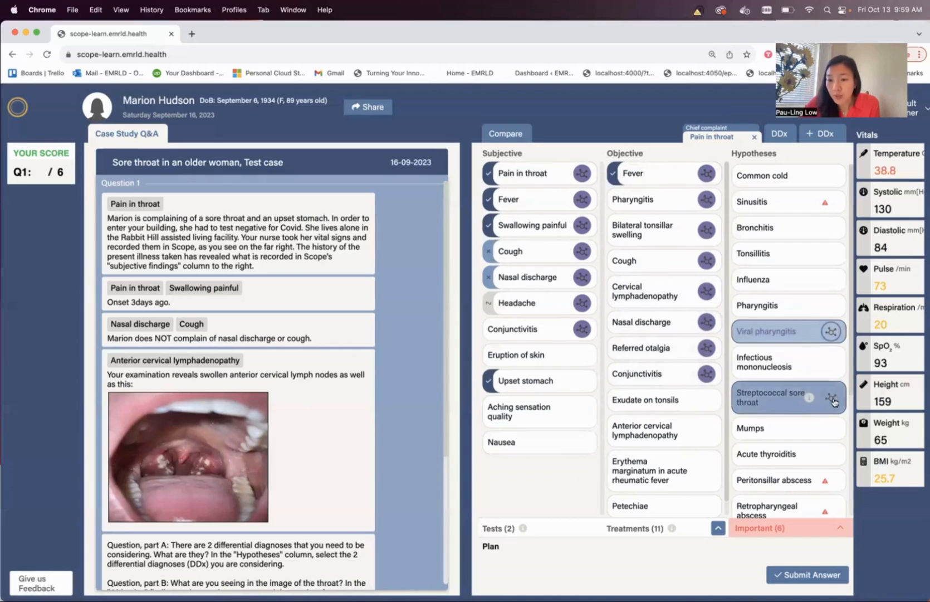
pyautogui.click(832, 398)
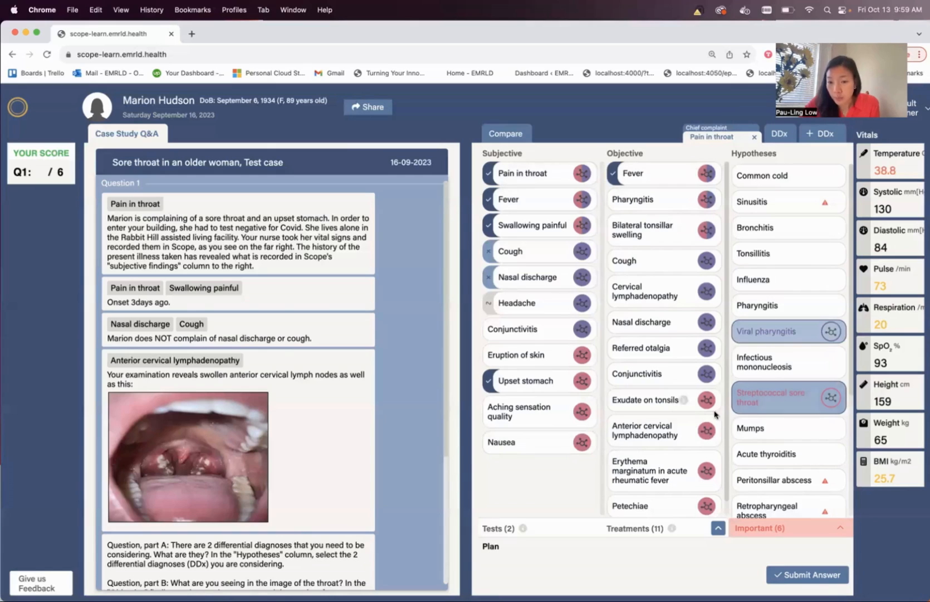
pyautogui.click(640, 435)
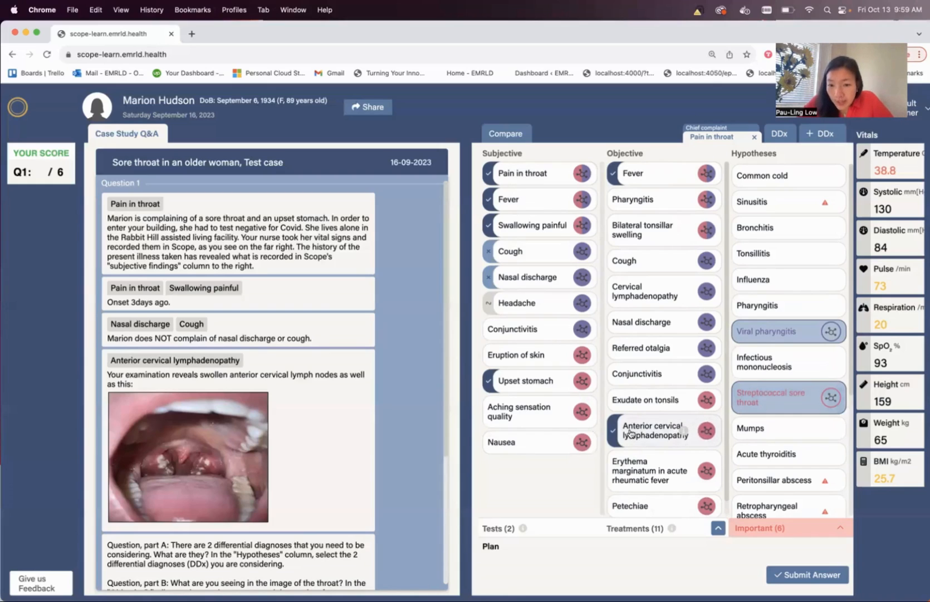
# Highlight the hypotheses linked to anterior cervical lymphadenopathy, and add Tonsillitis to the selection with its linked findings highlighted
pyautogui.click(708, 433)
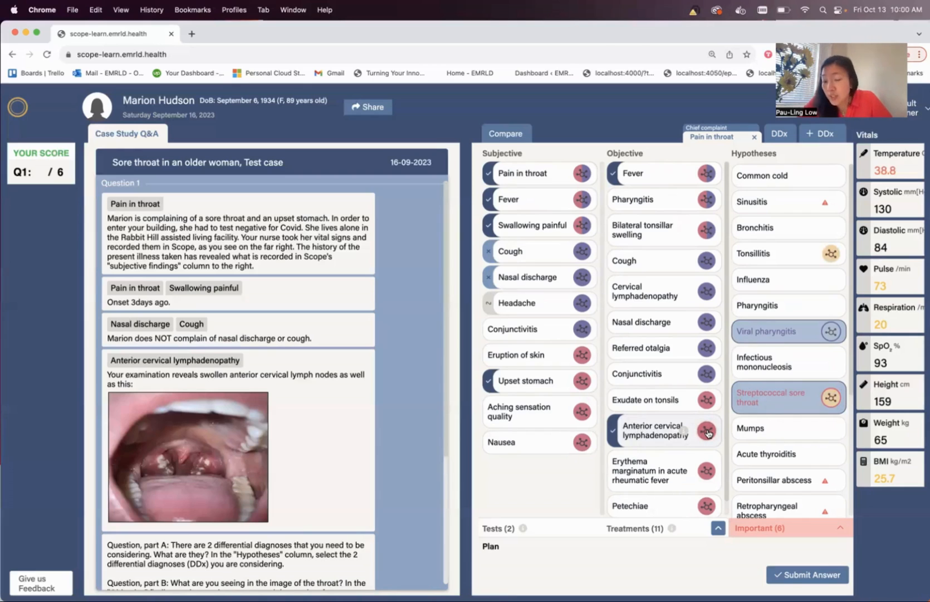
pyautogui.click(770, 255)
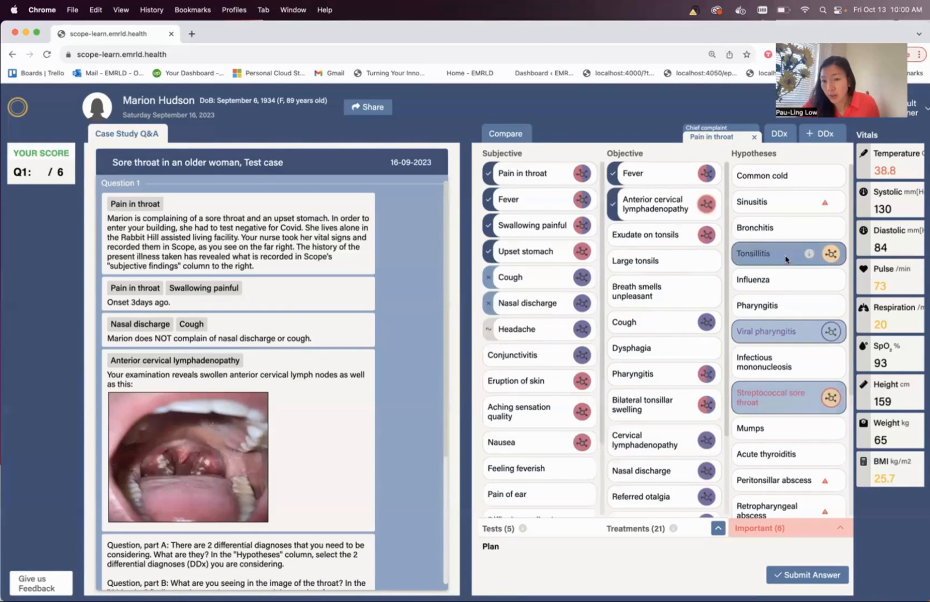
pyautogui.click(832, 254)
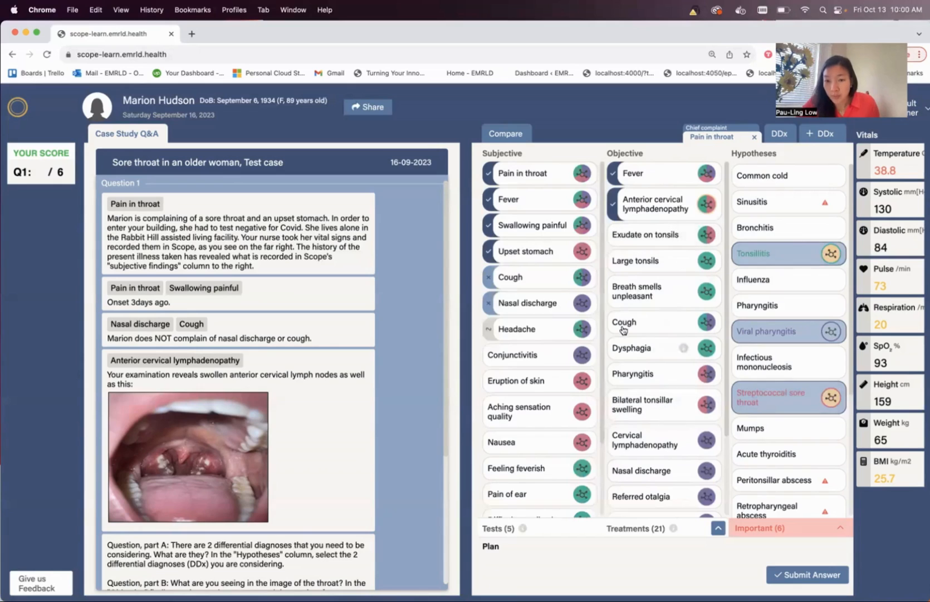
# Turn off the link highlighting for Tonsillitis, Viral pharyngitis, Streptococcal sore throat and anterior cervical lymphadenopathy
pyautogui.click(831, 259)
pyautogui.click(832, 335)
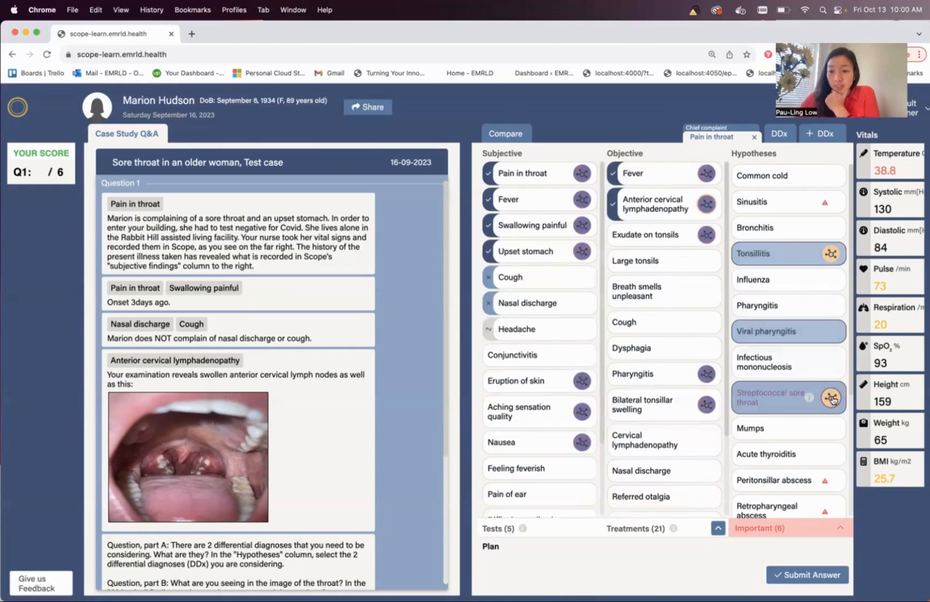
pyautogui.click(832, 401)
pyautogui.click(706, 204)
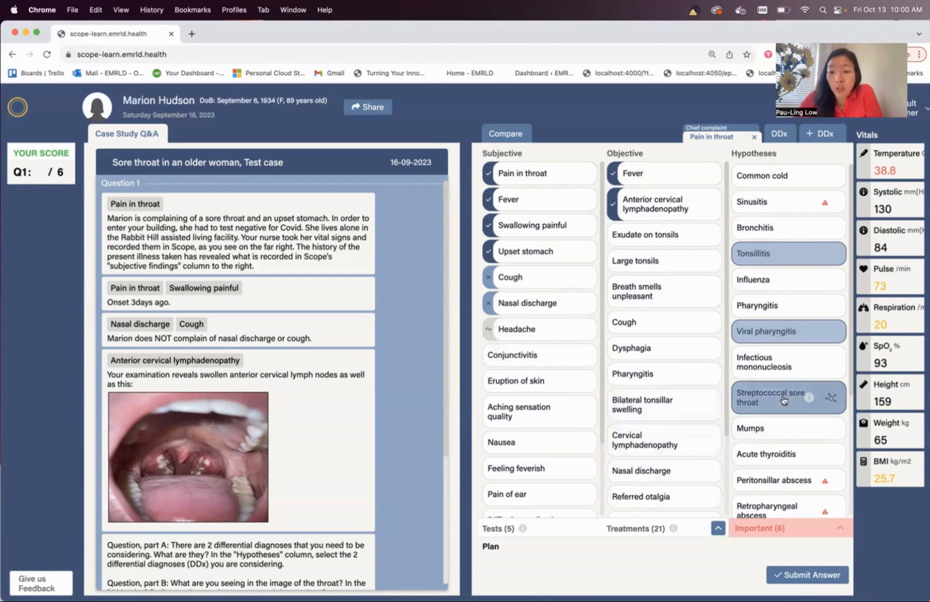
# Read through the reference information on Infectious mononucleosis and view the exudate on tonsils photo enlarged
pyautogui.click(810, 364)
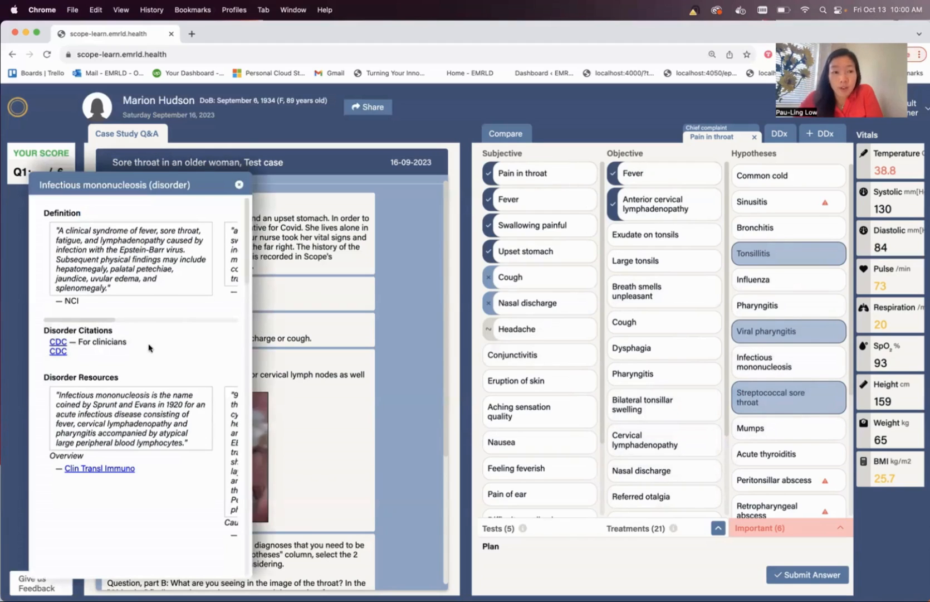
pyautogui.hscroll(10, 160, 297)
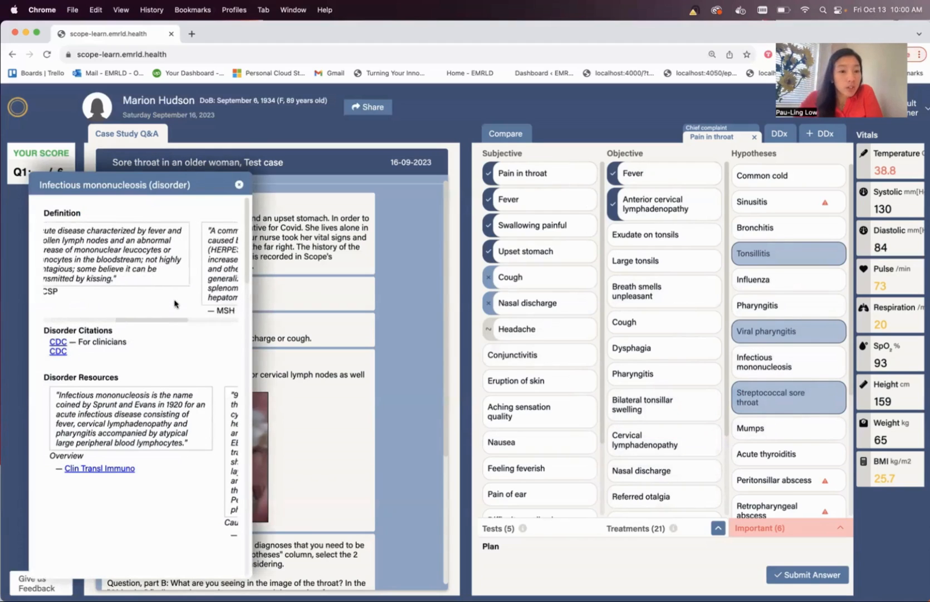
pyautogui.scroll(-3, 174, 307)
pyautogui.hscroll(6, 174, 377)
pyautogui.hscroll(5, 173, 377)
pyautogui.scroll(-6, 174, 390)
pyautogui.scroll(-3, 174, 402)
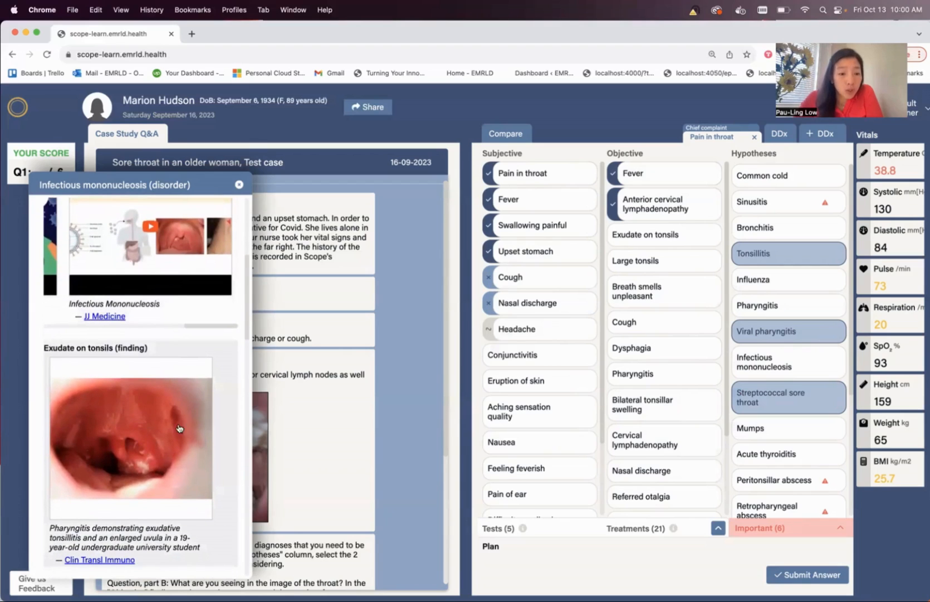
pyautogui.scroll(-3, 148, 429)
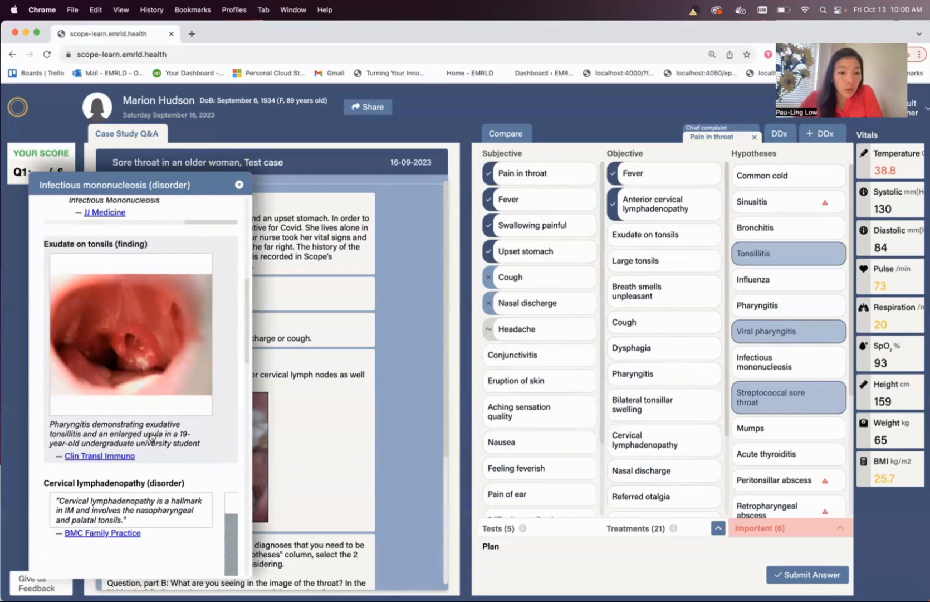
pyautogui.click(155, 353)
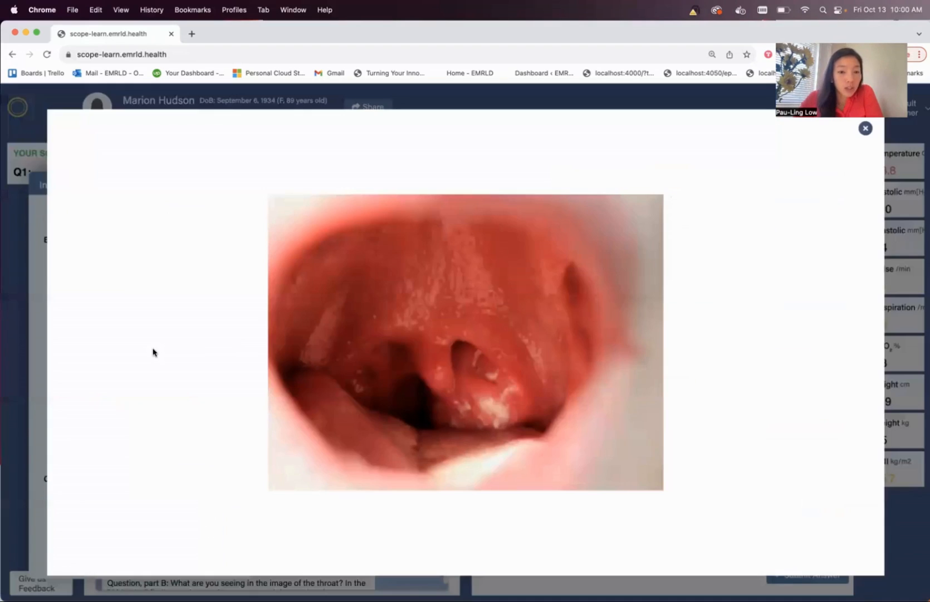
pyautogui.click(860, 132)
# Briefly play the Clinical Examination of Head and Neck Lymph Nodes video under Cervical lymphadenopathy and pause it
pyautogui.scroll(-7, 180, 434)
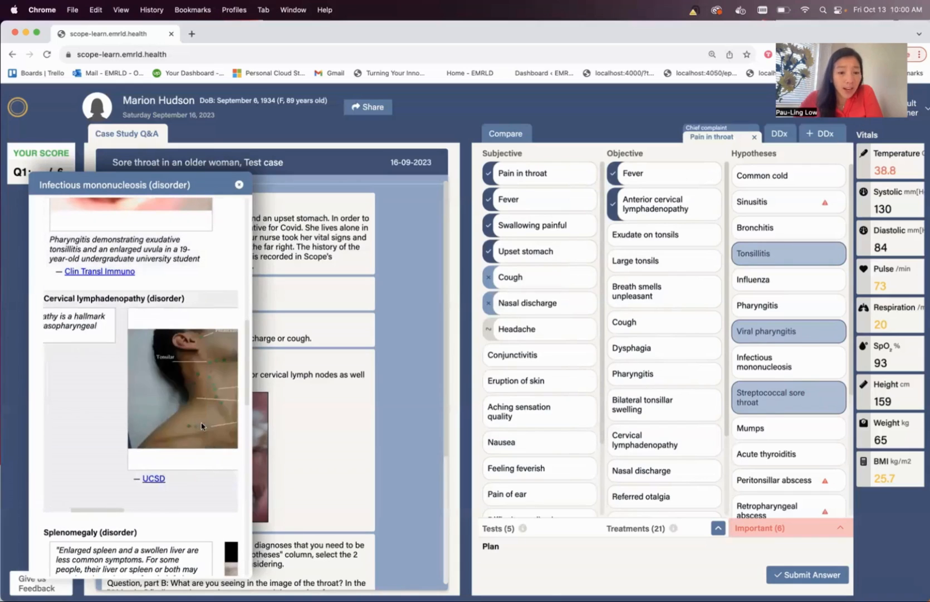
pyautogui.hscroll(5, 202, 427)
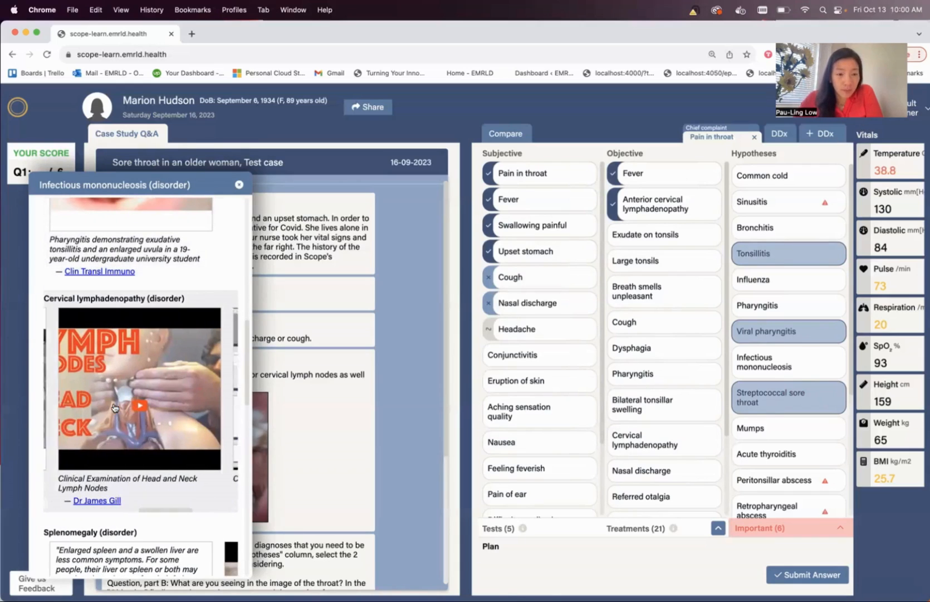
pyautogui.click(127, 405)
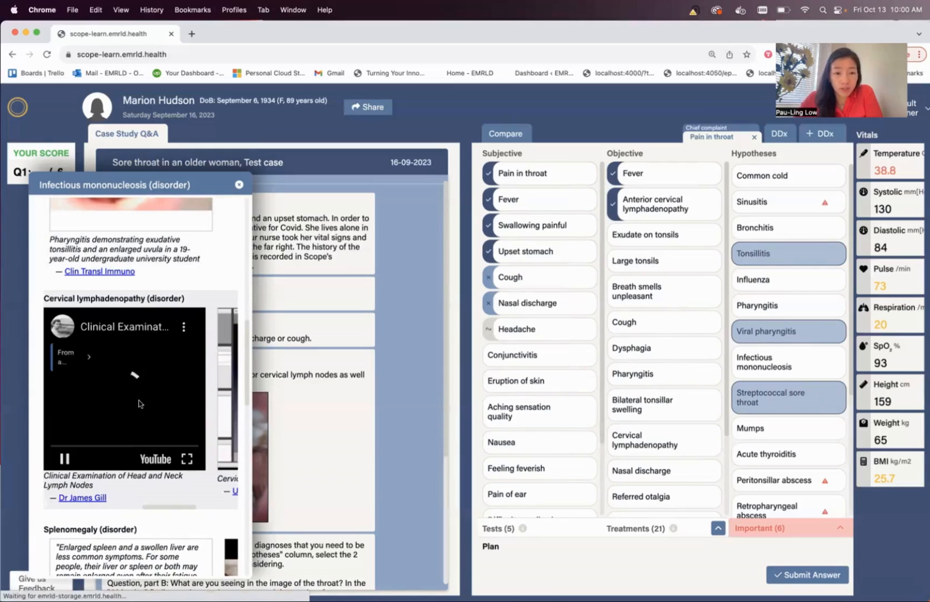
pyautogui.click(64, 460)
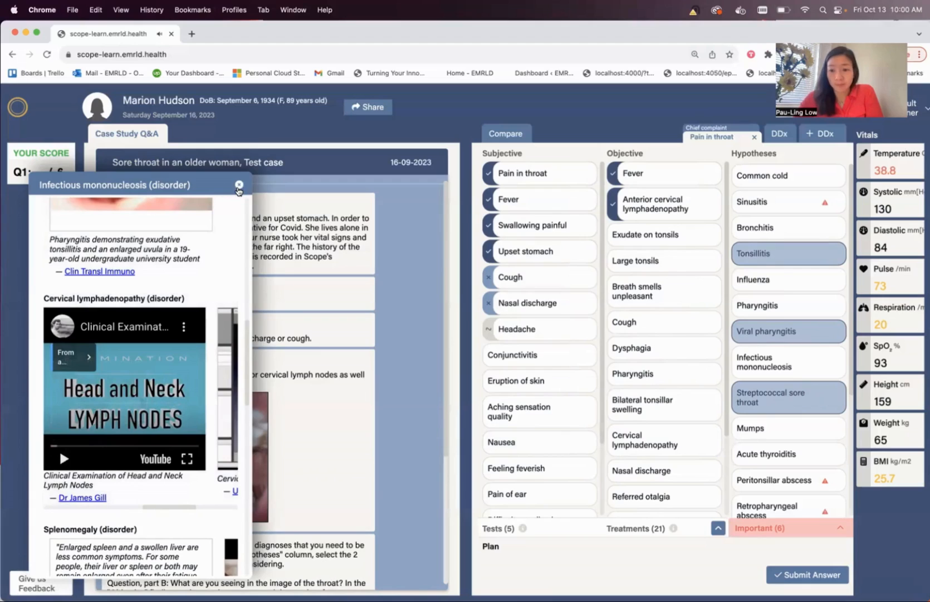
# Close the Infectious mononucleosis reference and show only the selected differential diagnoses as hypotheses
pyautogui.click(238, 191)
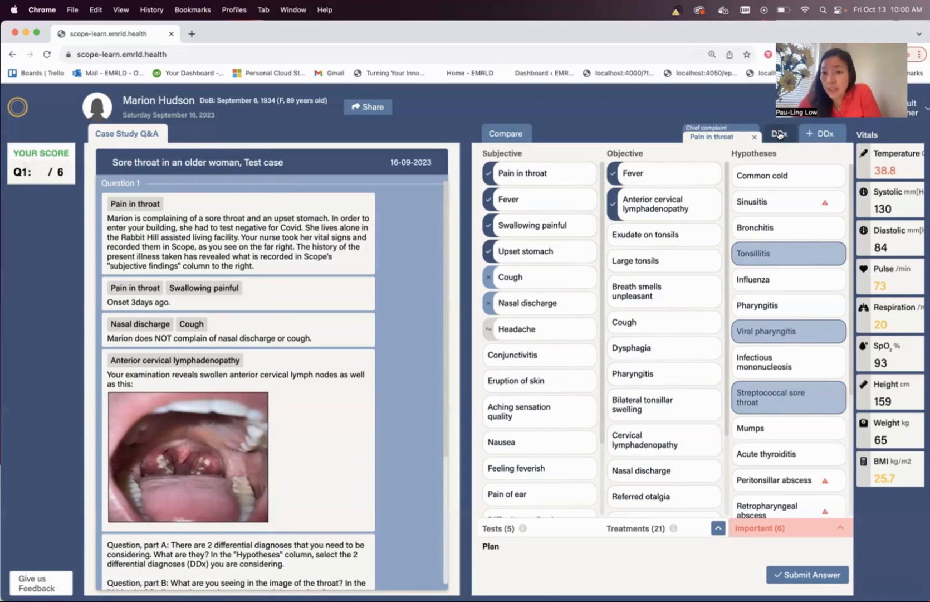
pyautogui.click(779, 134)
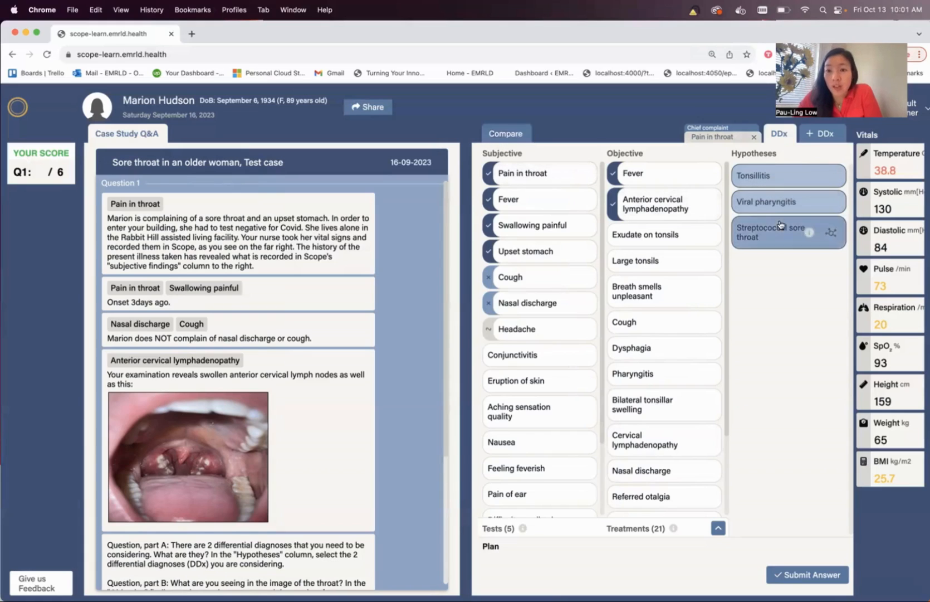
# Compare Viral pharyngitis with Streptococcal sore throat on the body diagram, moving both lists of additional findings lower, and return to the differential diagnoses
pyautogui.click(511, 137)
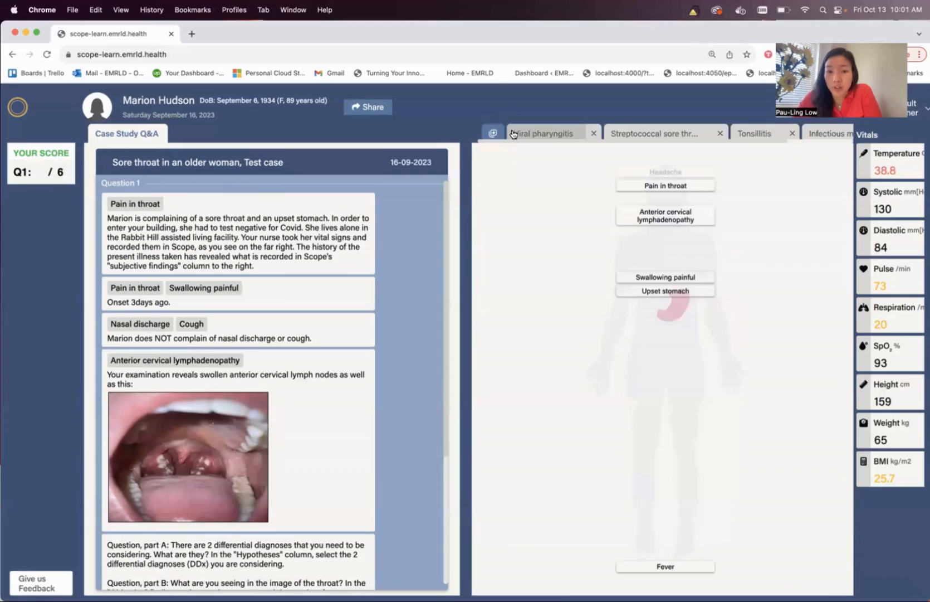
pyautogui.click(561, 133)
pyautogui.click(636, 124)
pyautogui.moveTo(496, 172); pyautogui.dragTo(497, 390)
pyautogui.moveTo(828, 192); pyautogui.dragTo(829, 367)
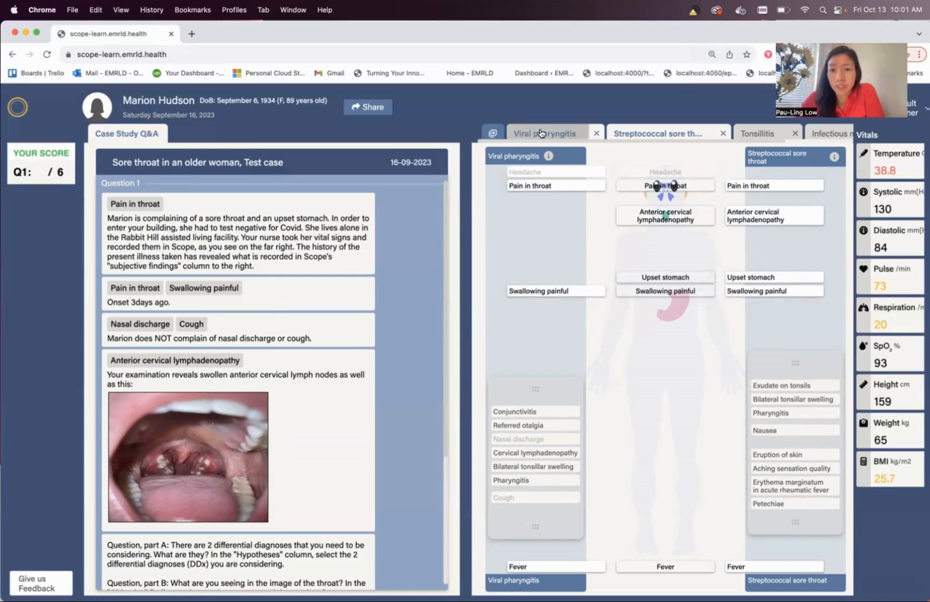
pyautogui.click(490, 133)
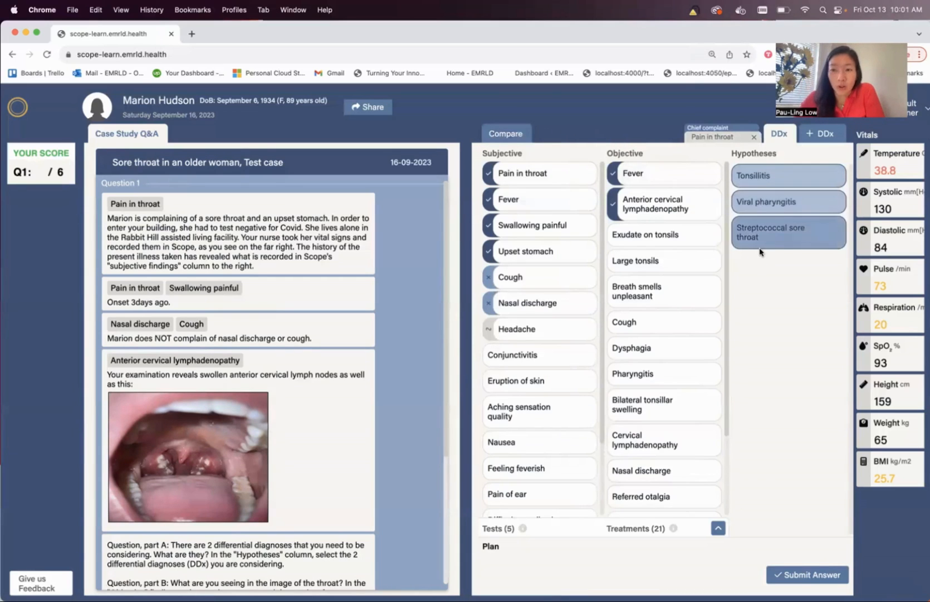
# Deselect the Viral pharyngitis and Tonsillitis hypotheses in the differential diagnoses, keeping Streptococcal sore throat selected
pyautogui.click(774, 203)
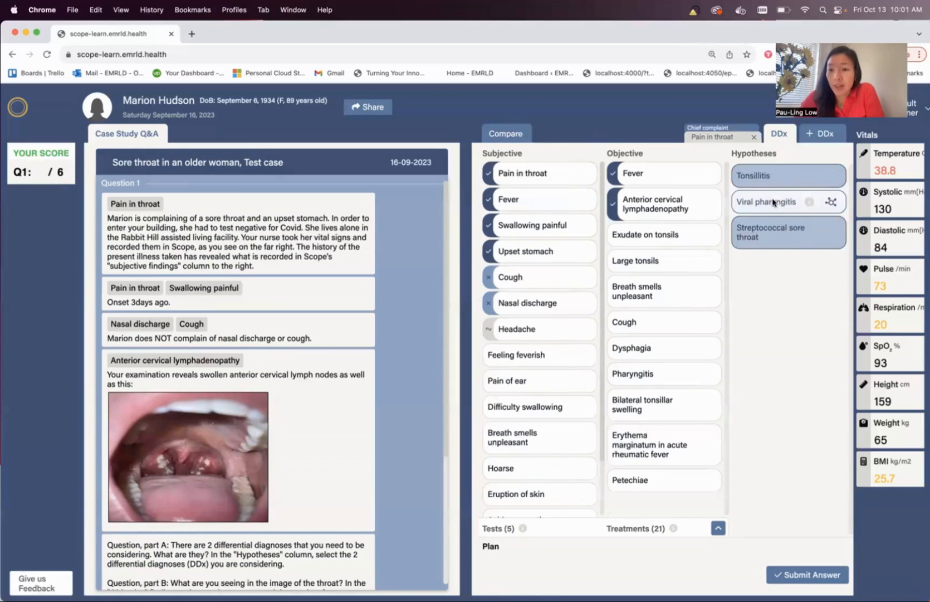
pyautogui.click(777, 176)
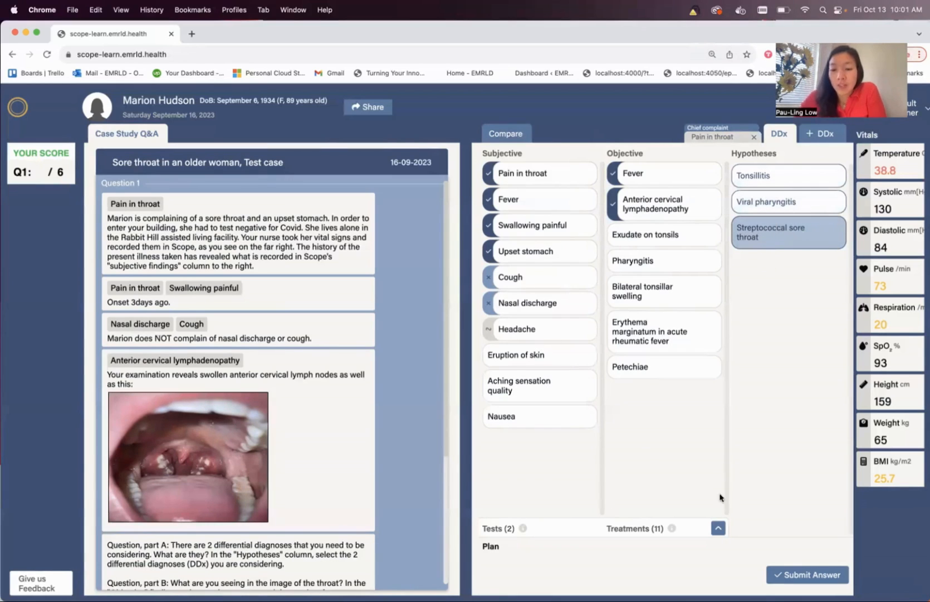
# Add the rapid strep method microbial identification kit test and the treatments clindamycin, azithromycin and clarithromycin to the plan
pyautogui.click(719, 528)
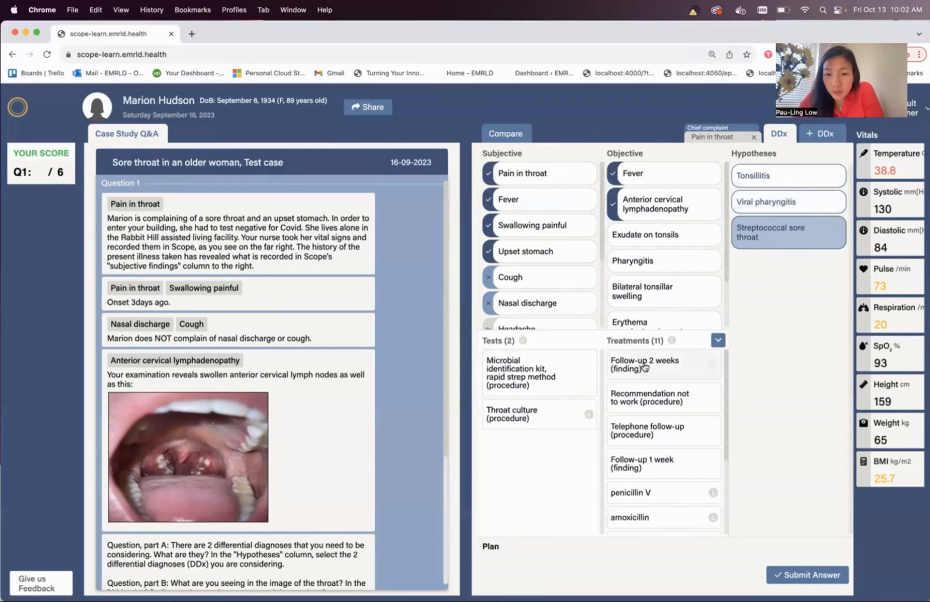
pyautogui.click(523, 369)
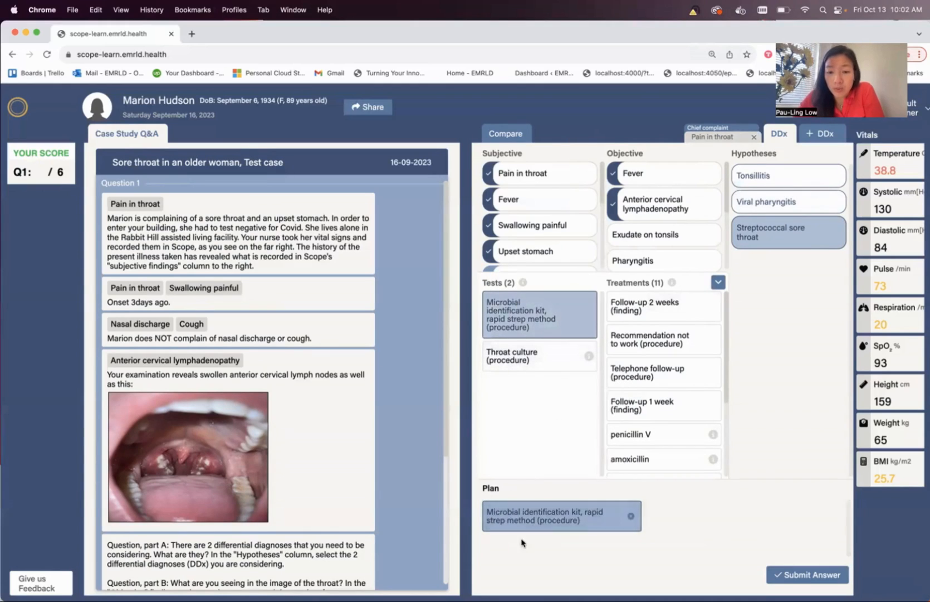
pyautogui.scroll(-3, 655, 425)
pyautogui.scroll(-1, 655, 424)
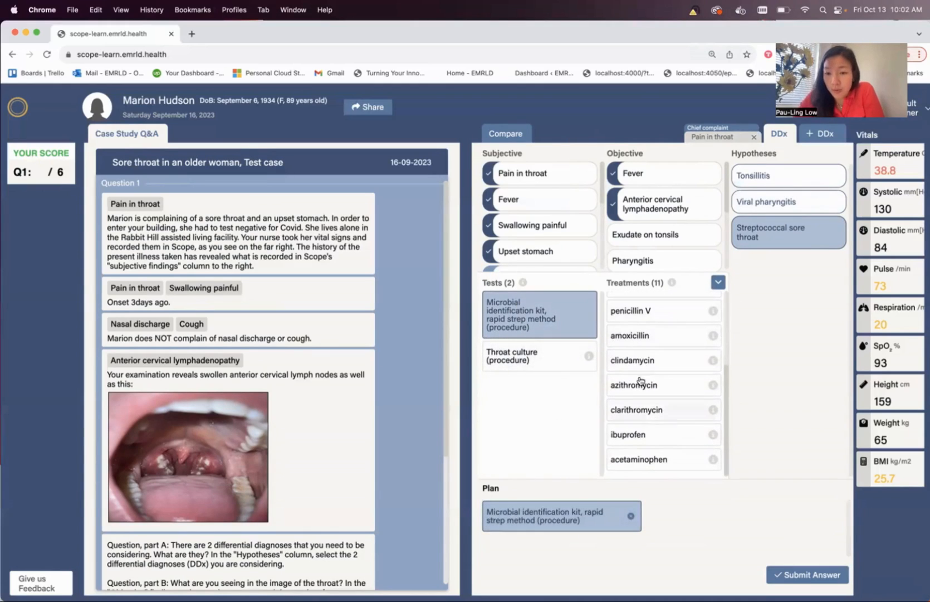
pyautogui.click(637, 362)
pyautogui.click(643, 387)
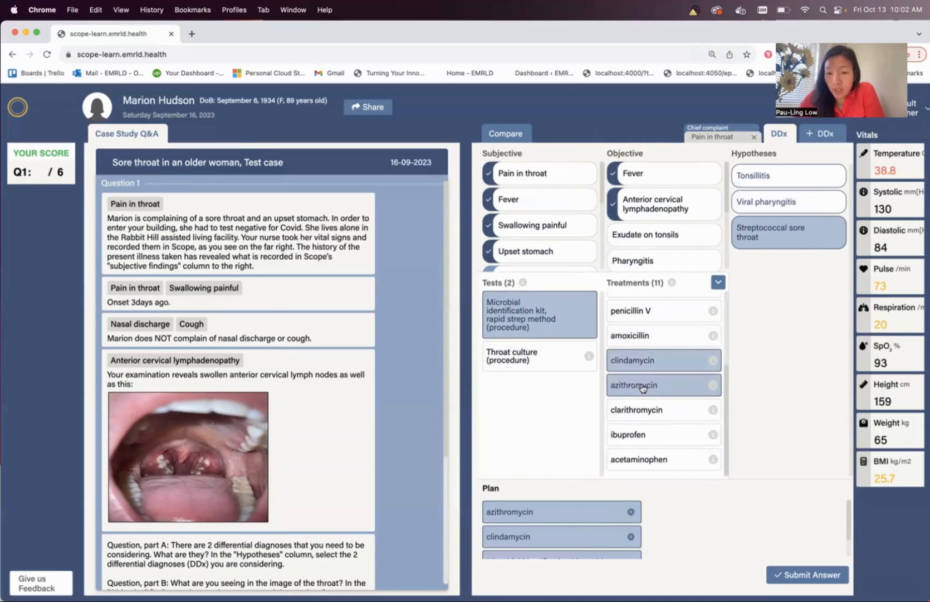
pyautogui.click(638, 412)
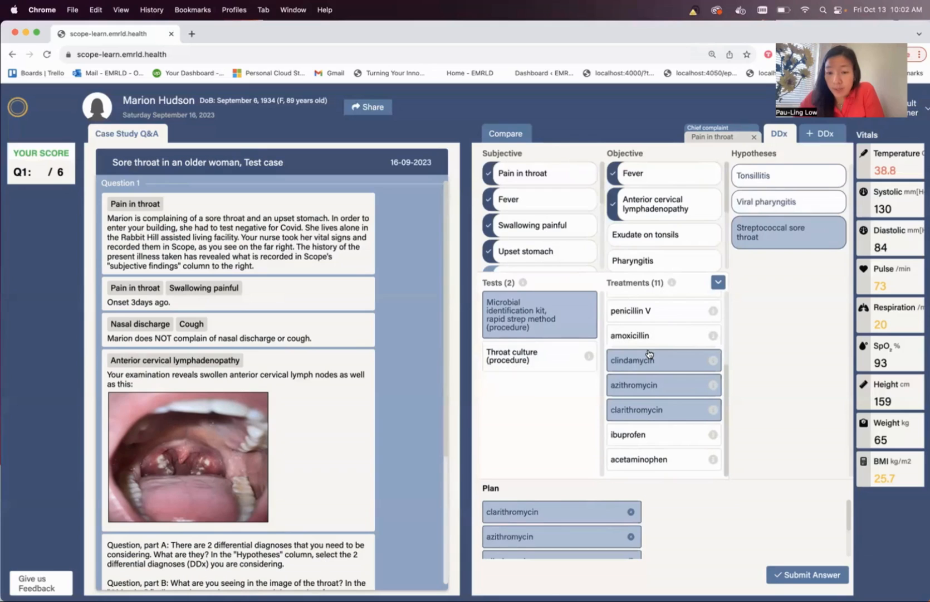
# Remove clarithromycin and azithromycin from the plan and collapse the lists of tests and treatments
pyautogui.click(631, 511)
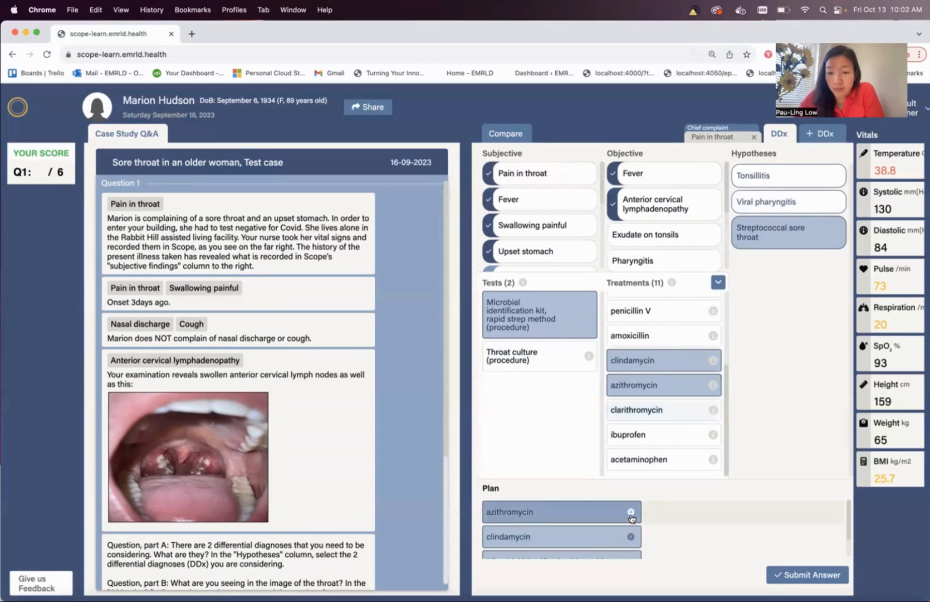
pyautogui.click(631, 512)
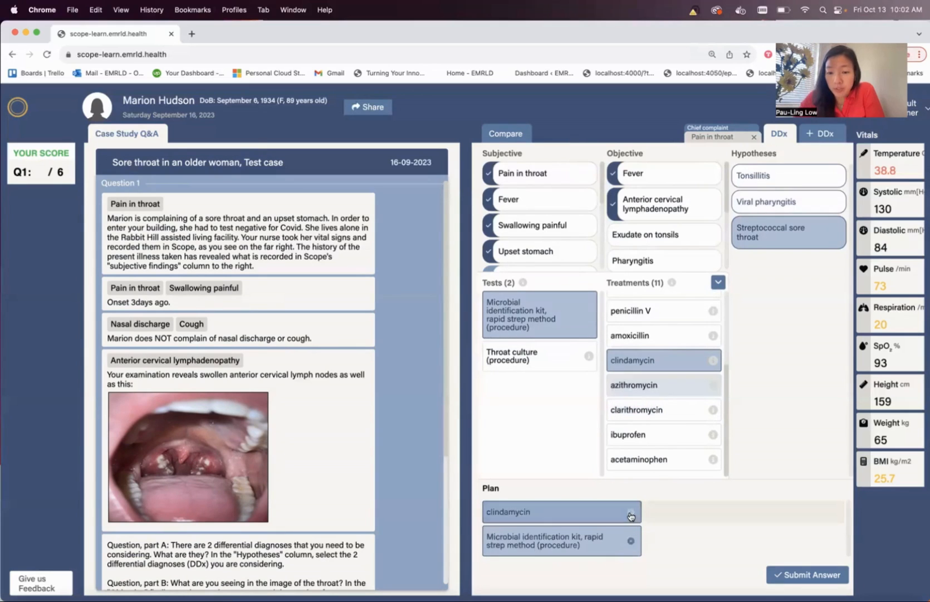
pyautogui.click(718, 283)
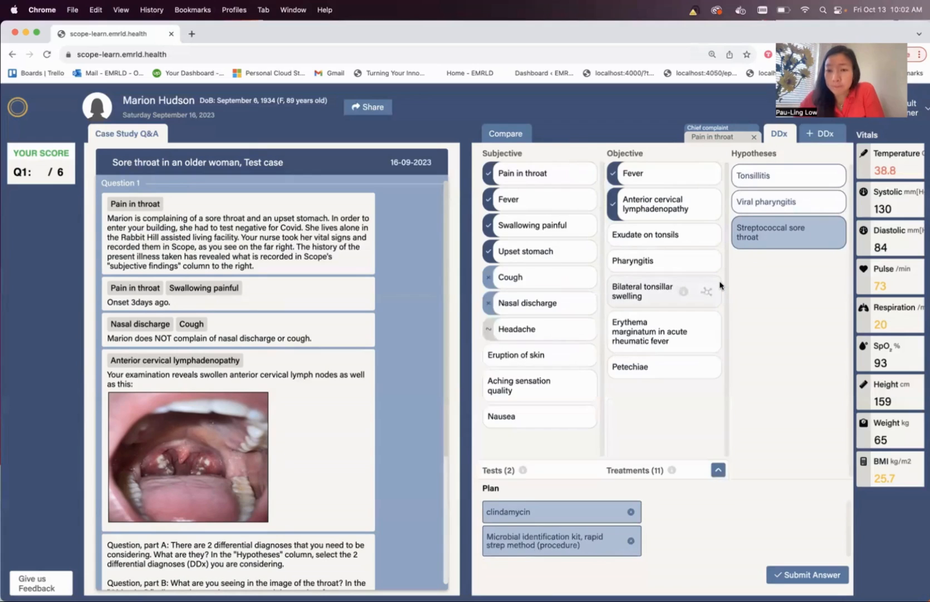